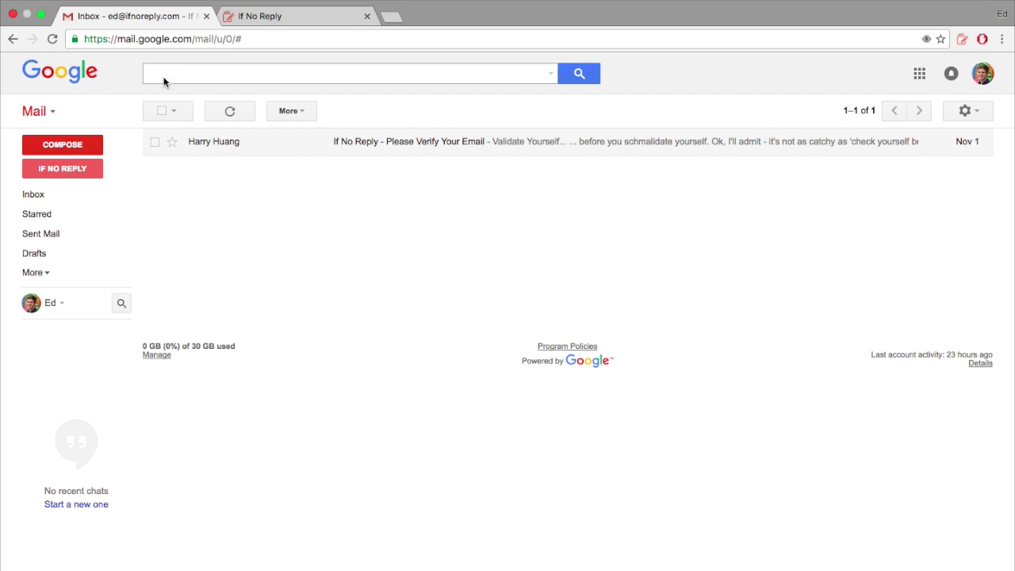
# Open the If No Reply sequence composer and set the subject to "Hello"
pyautogui.click(61, 171)
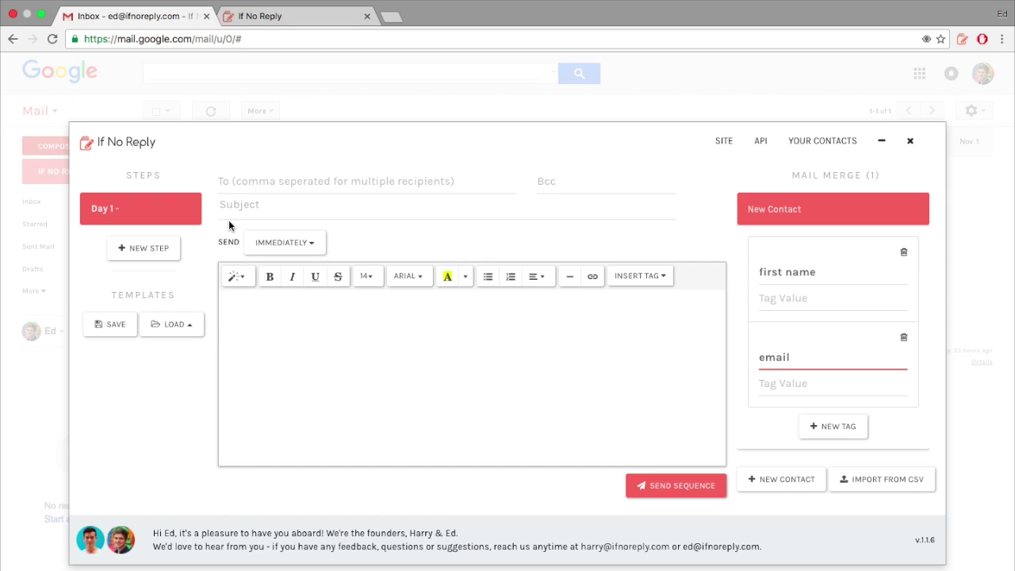
pyautogui.click(256, 209)
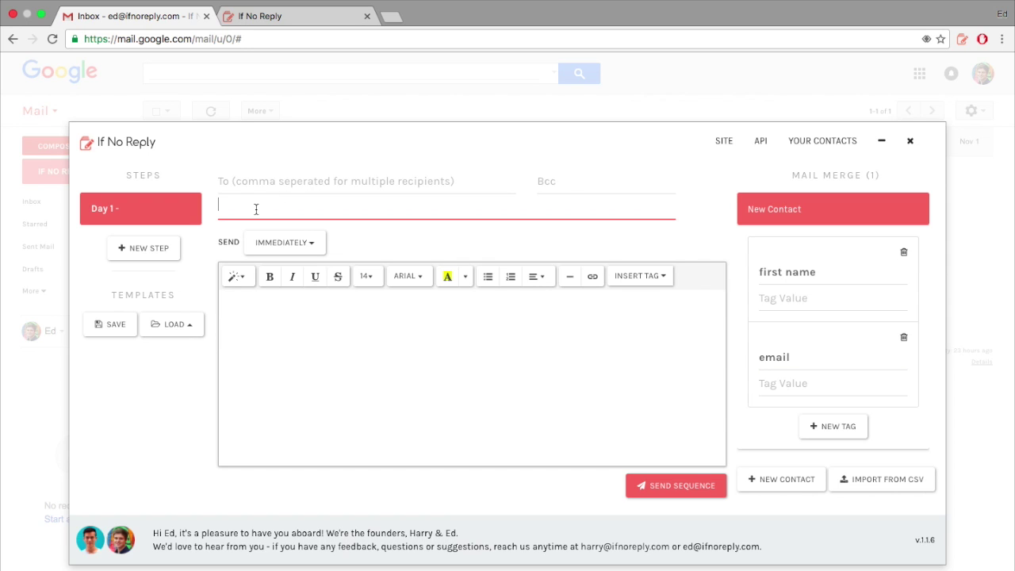
pyautogui.write('Hello')
pyautogui.press('Tab')
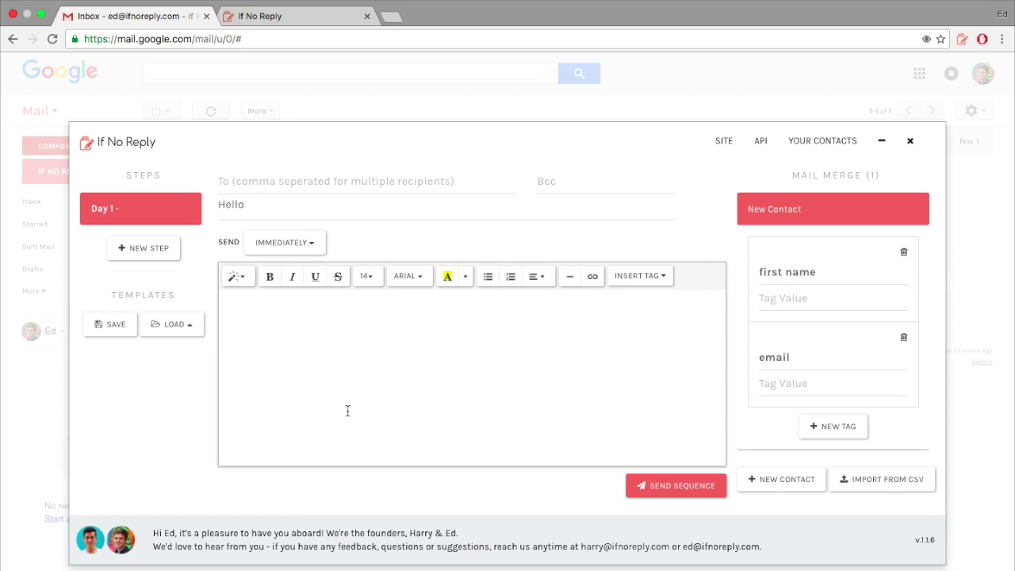
# Write the Day 1 email, greeting the first name tag, welcoming them to the 14 day free trial, inviting questions and mentioning pricing
pyautogui.write('Hi')
pyautogui.click(638, 276)
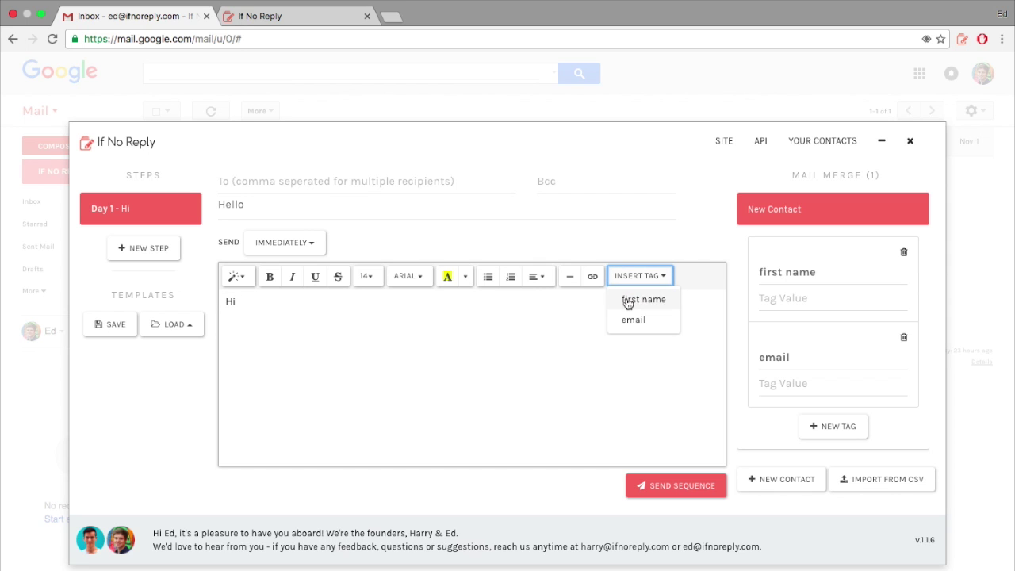
pyautogui.click(630, 300)
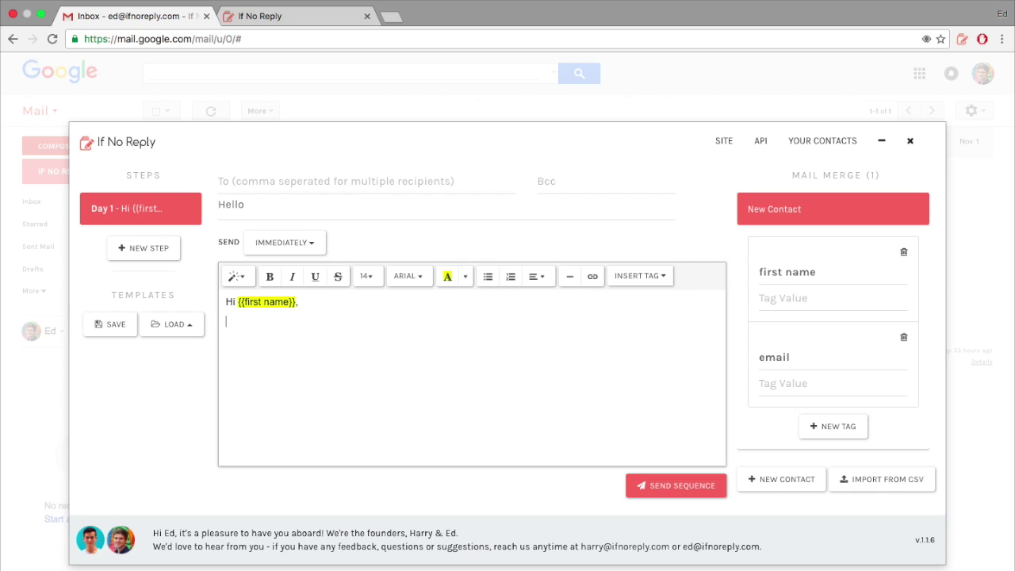
pyautogui.write('Welcome to If No Reply!  Y')
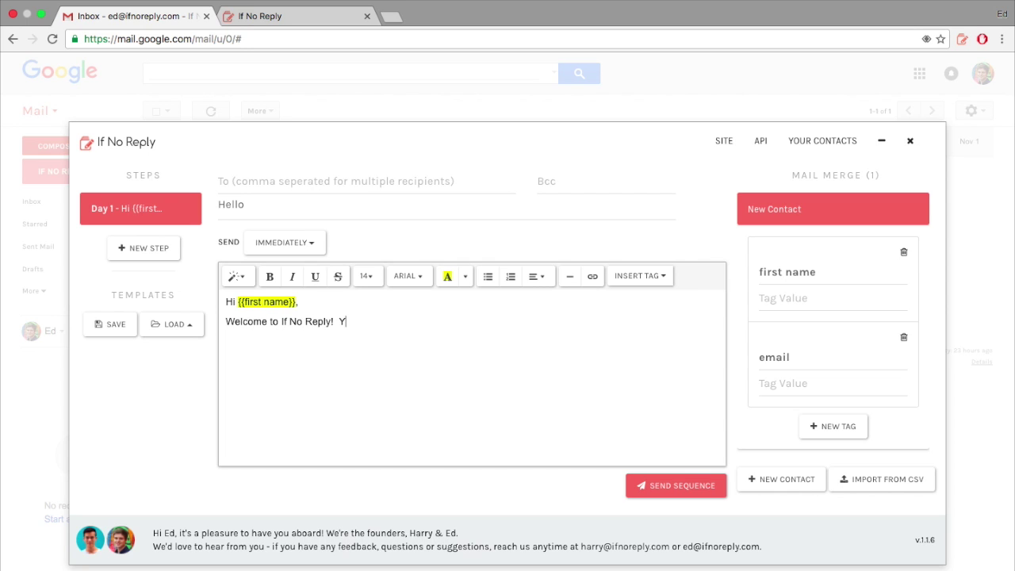
pyautogui.write("ou're currently on a 14 day free tr")
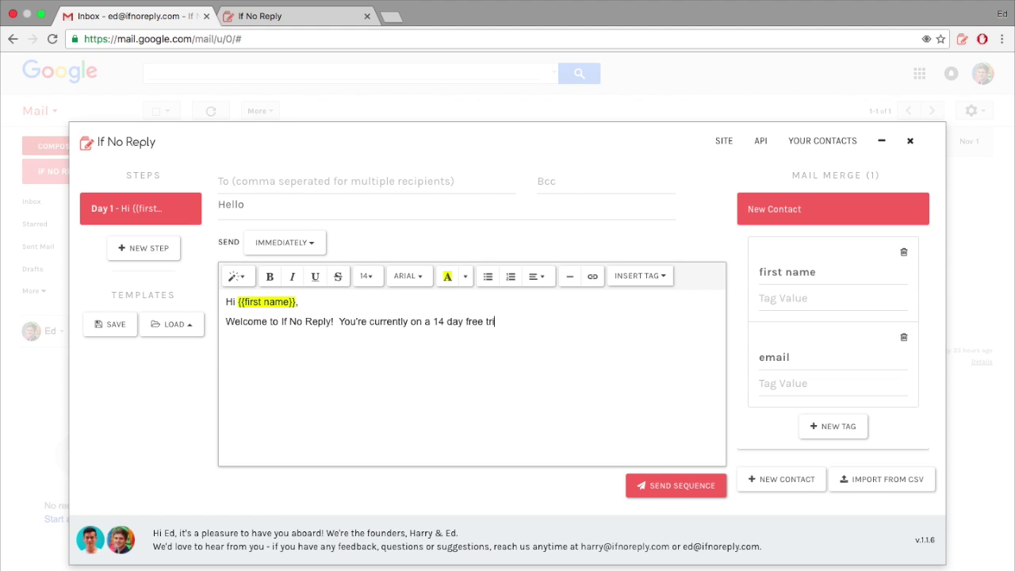
pyautogui.write('ial - if you have any questions then')
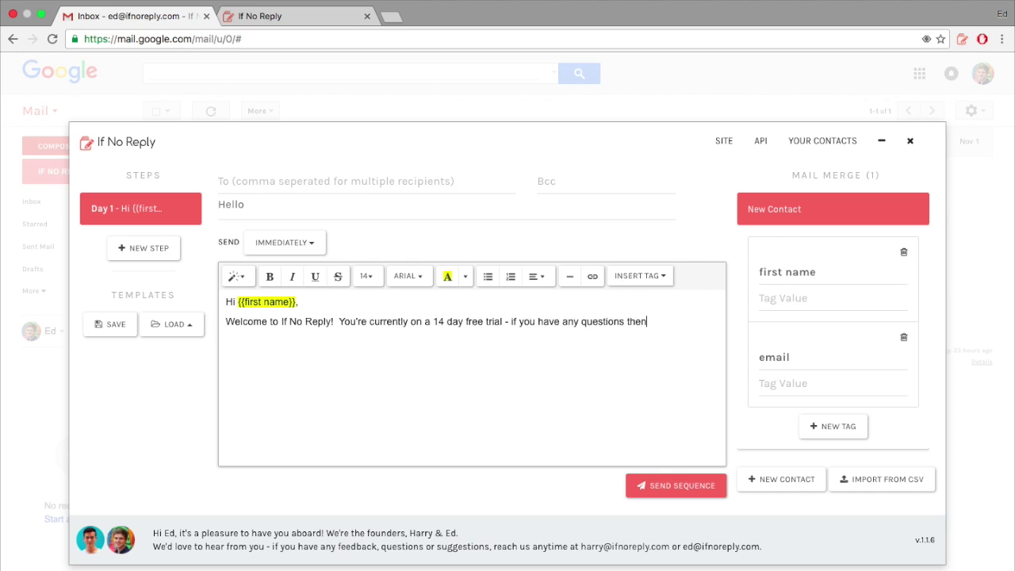
pyautogui.write(' please do ask.  Otherwise fe')
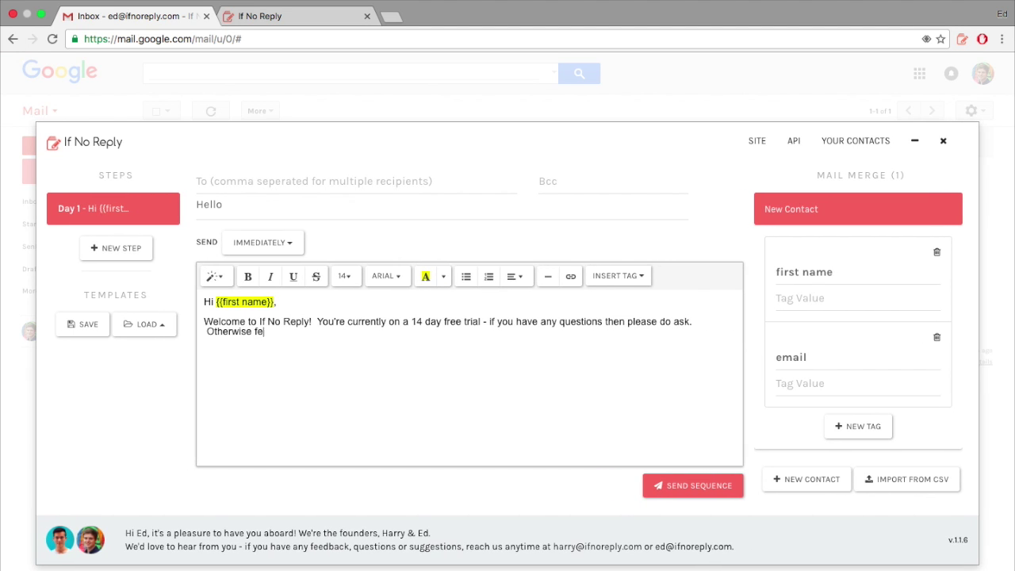
pyautogui.write('el free to check out our pricing here.')
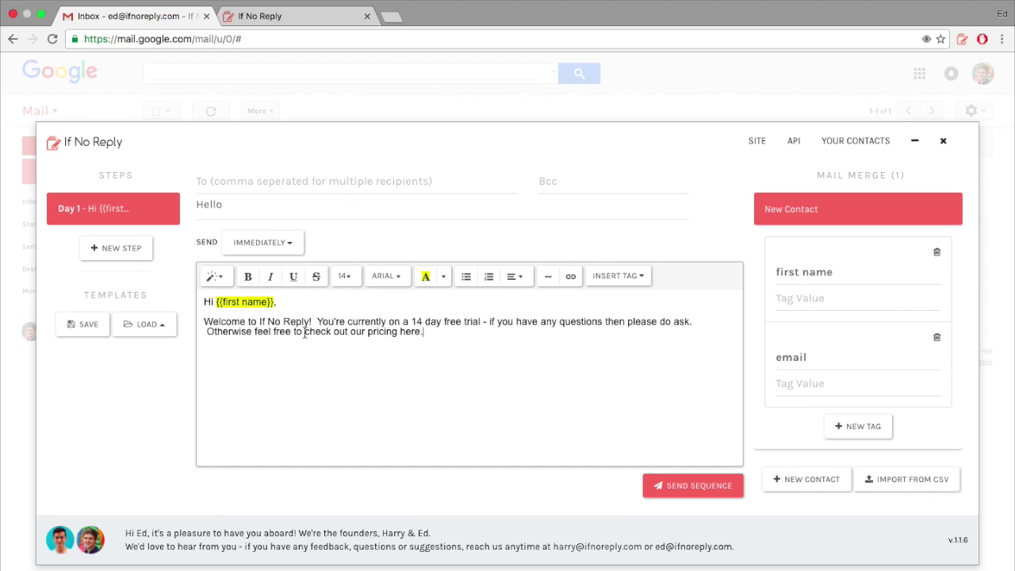
pyautogui.moveTo(305, 331); pyautogui.dragTo(420, 331)
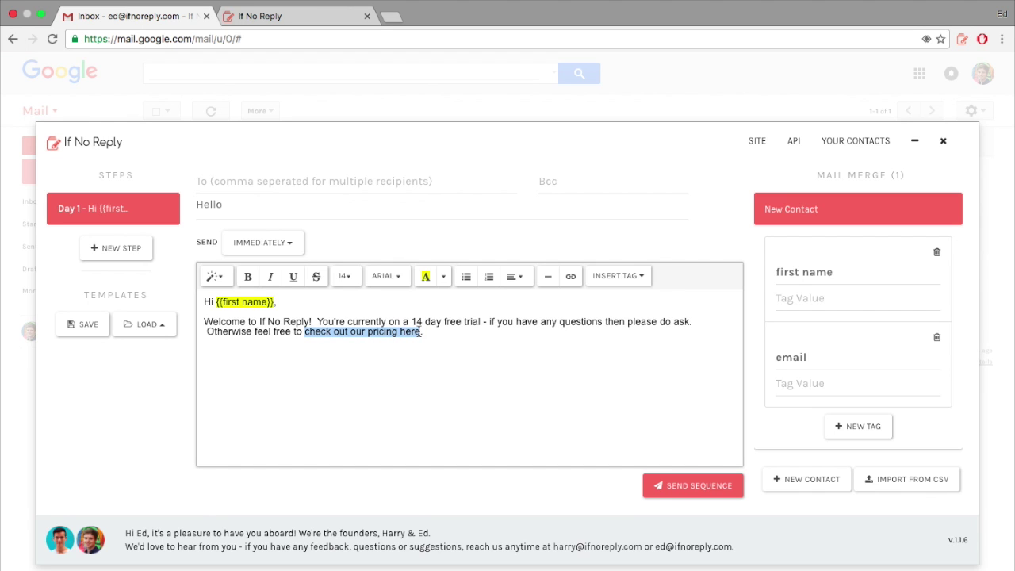
pyautogui.click(572, 274)
pyautogui.tripleClick(363, 224)
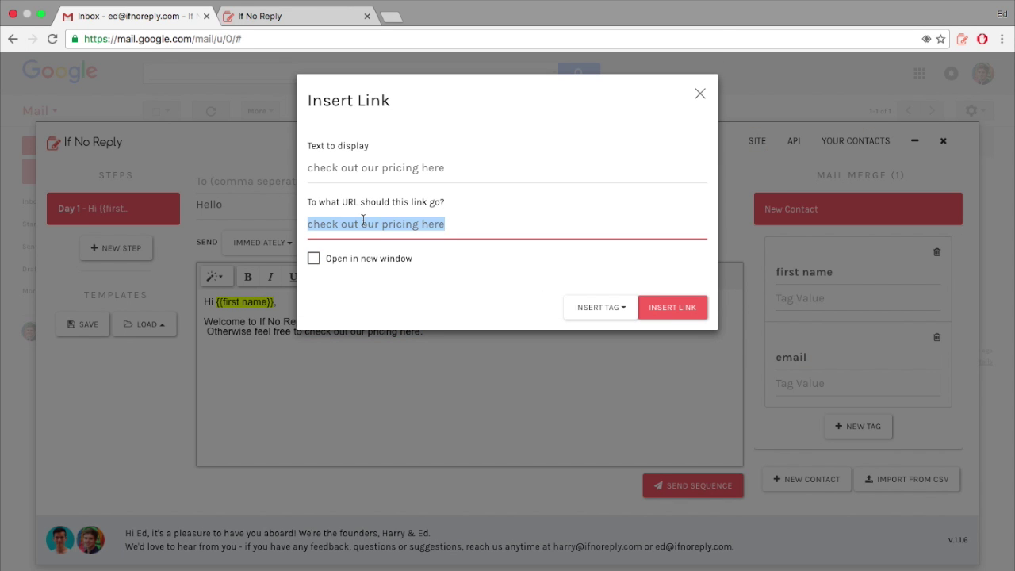
pyautogui.press('BackSpace')
pyautogui.write('https')
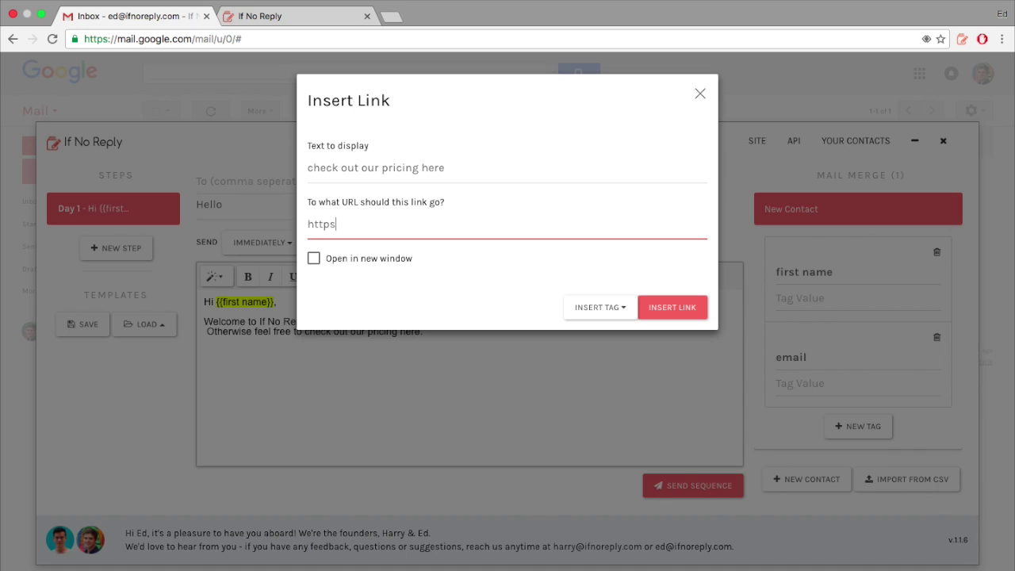
pyautogui.write('://ifnoreply.com/pricing')
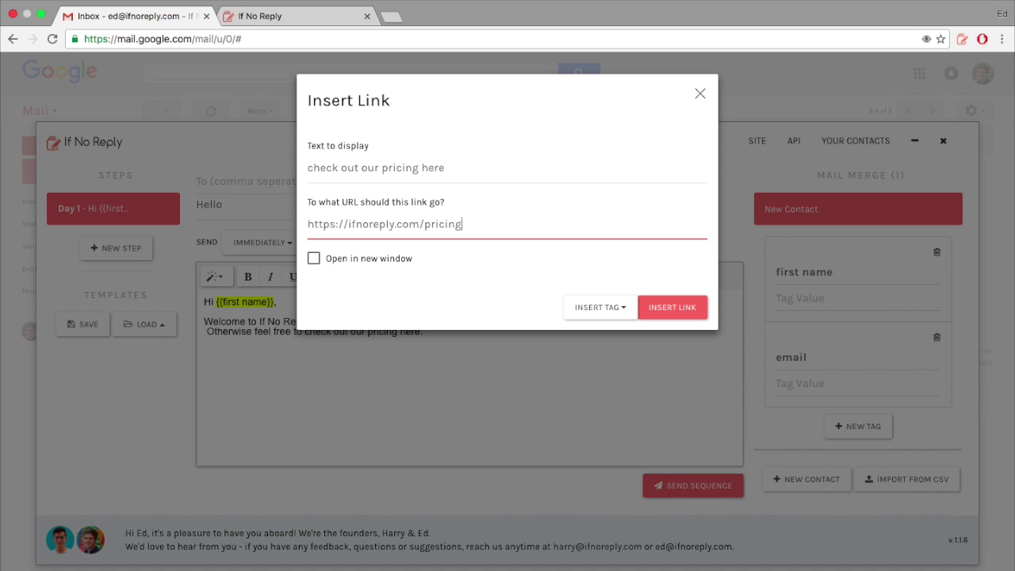
pyautogui.click(313, 258)
pyautogui.click(657, 315)
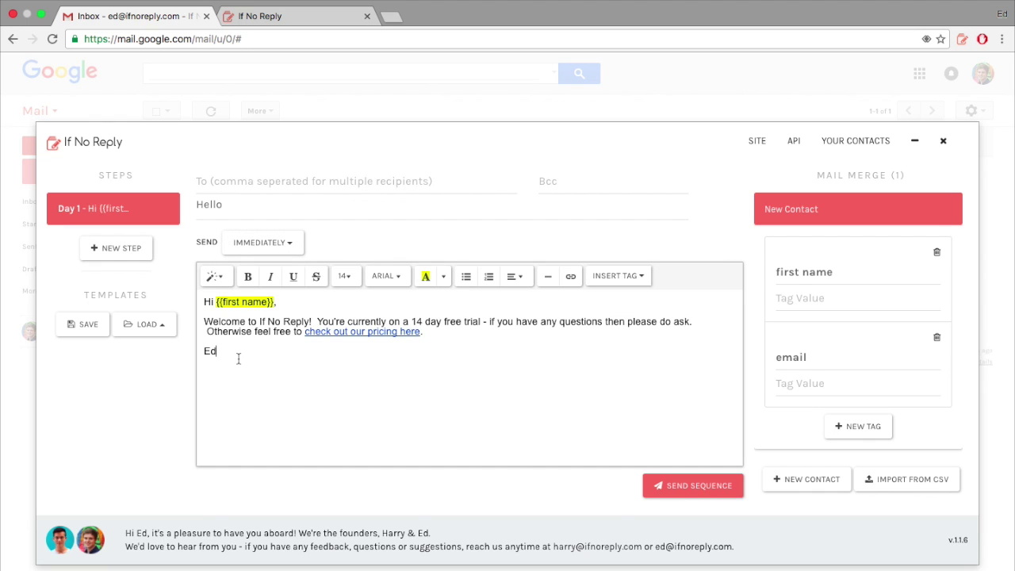
# Add a second step to the sequence, sent after 3 days if there is no reply
pyautogui.click(111, 254)
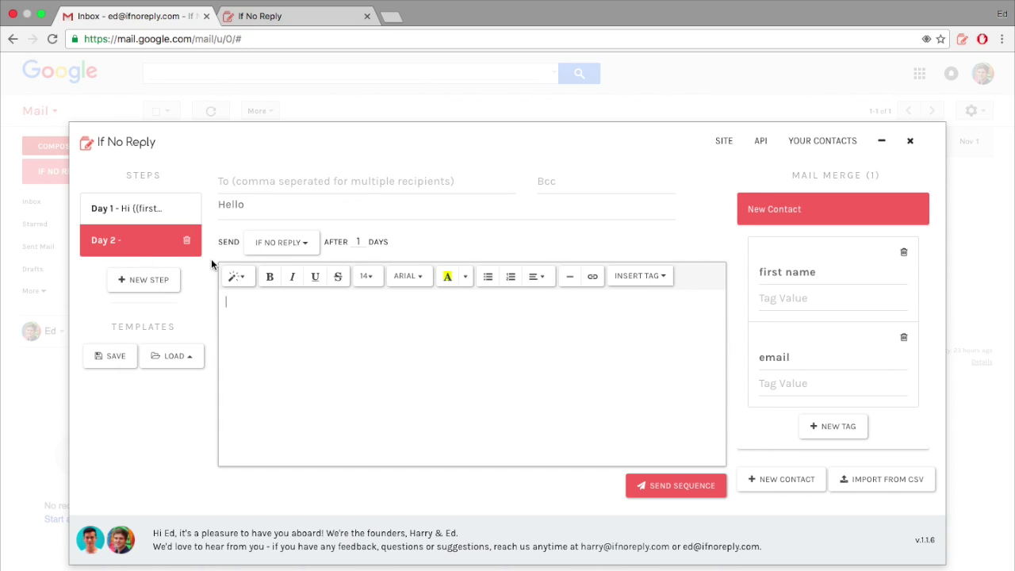
pyautogui.doubleClick(364, 244)
pyautogui.write('3')
# Write the follow-up with the first name tag, "Just checking in - how are you getting on with If No Reply?" and a sign-off, keeping the If No Reply condition
pyautogui.click(251, 325)
pyautogui.write('Hi')
pyautogui.click(639, 275)
pyautogui.click(620, 290)
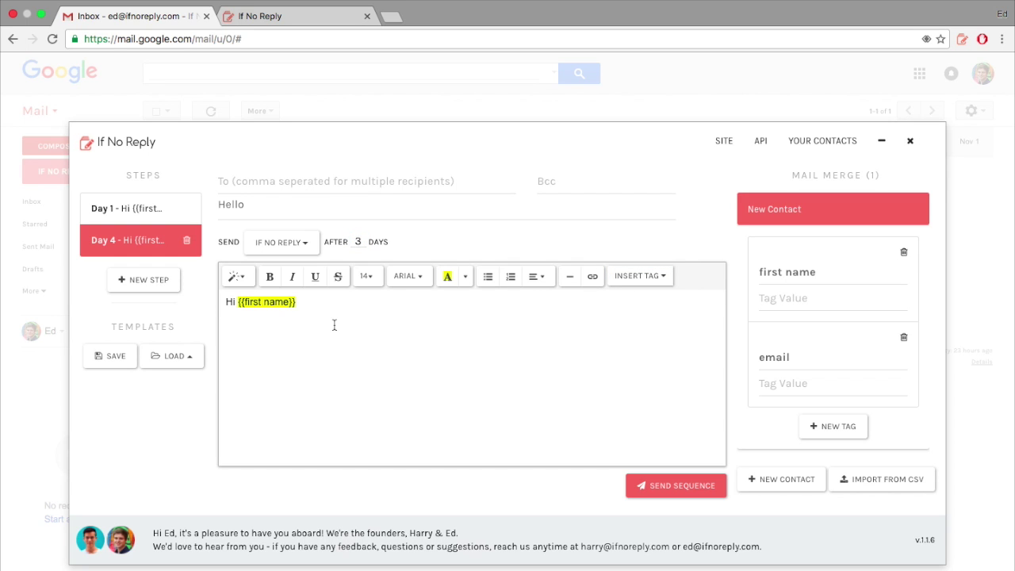
pyautogui.write('Just checking in - how are you getting on with I')
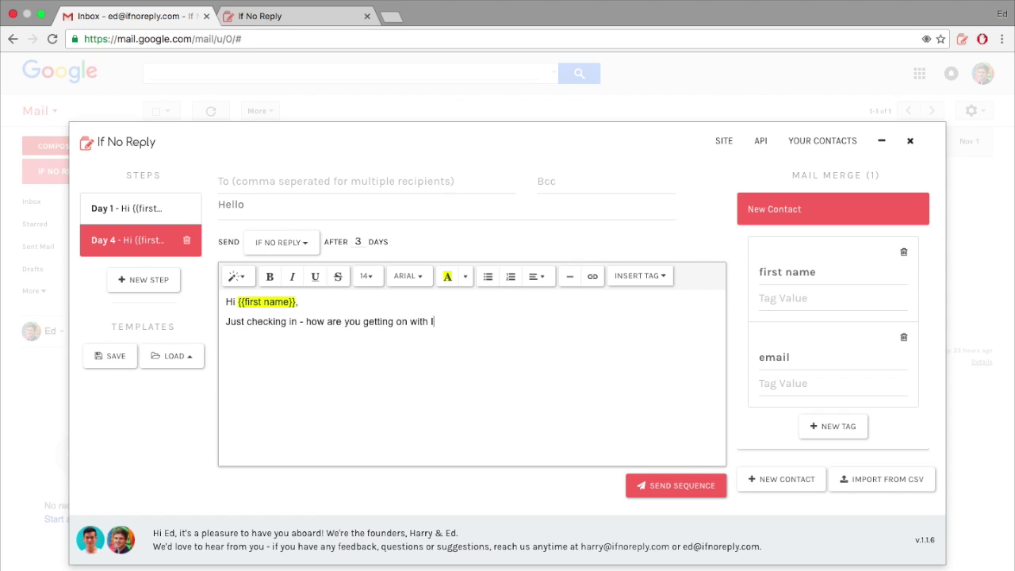
pyautogui.write('f No Reply? ')
pyautogui.write('Ed')
pyautogui.click(292, 244)
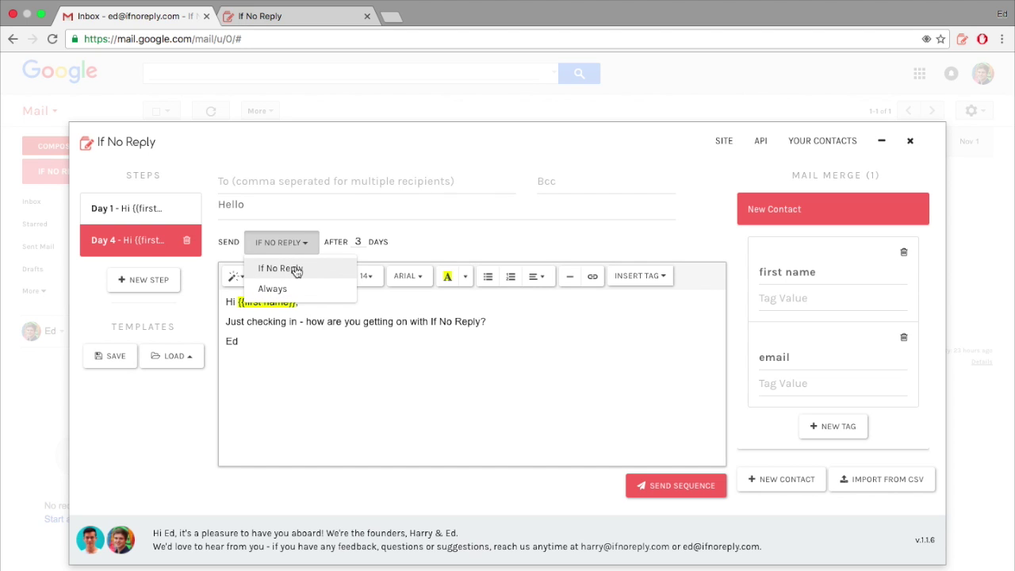
pyautogui.click(295, 270)
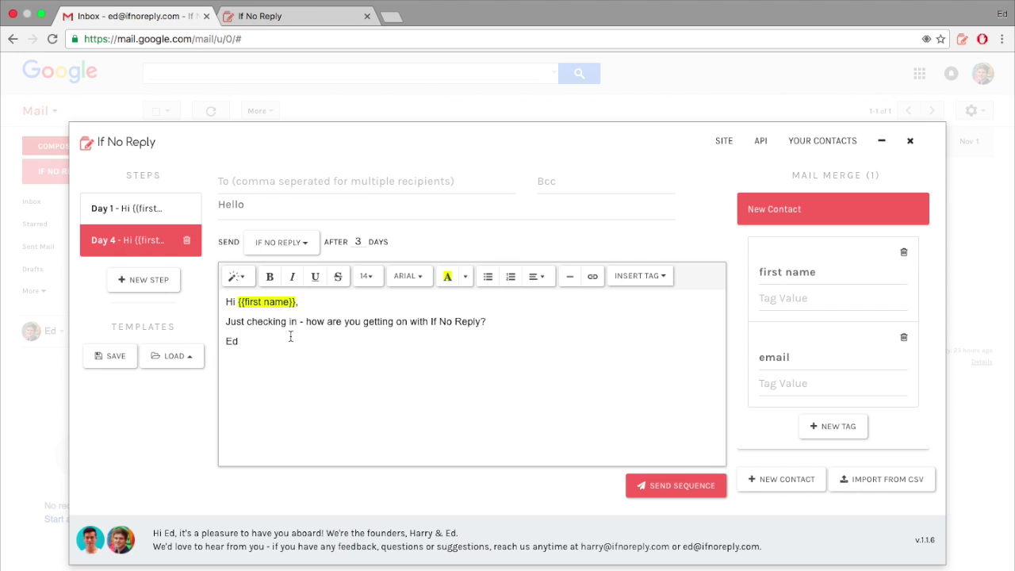
# Load the saved New User Trial template, discarding the current sequence steps
pyautogui.click(109, 365)
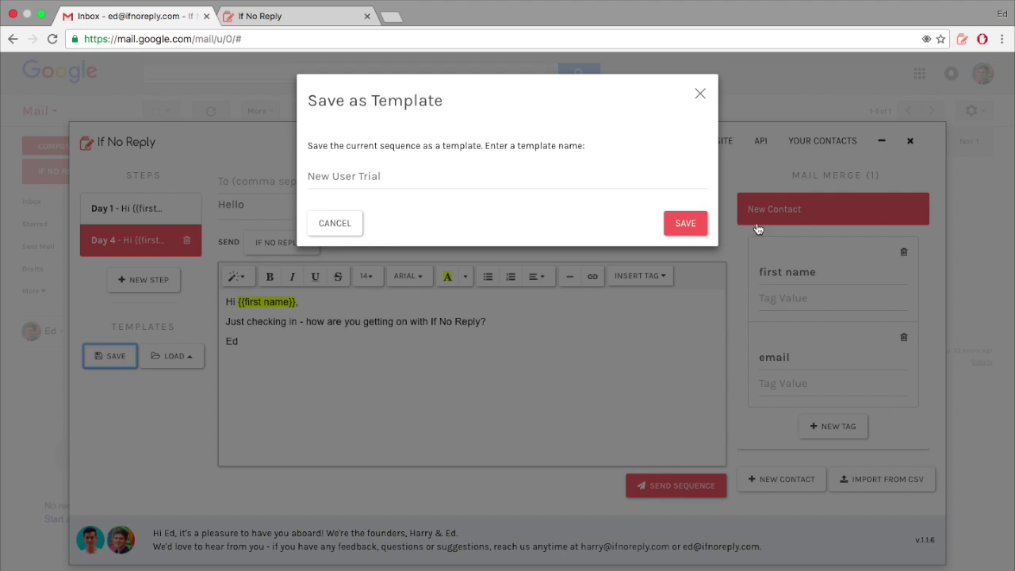
pyautogui.click(700, 94)
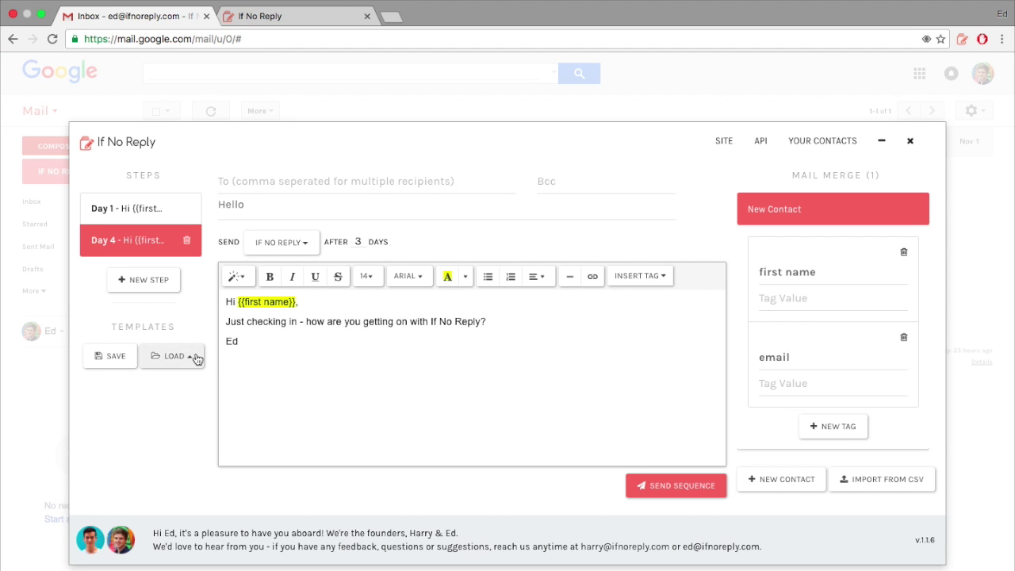
pyautogui.click(198, 357)
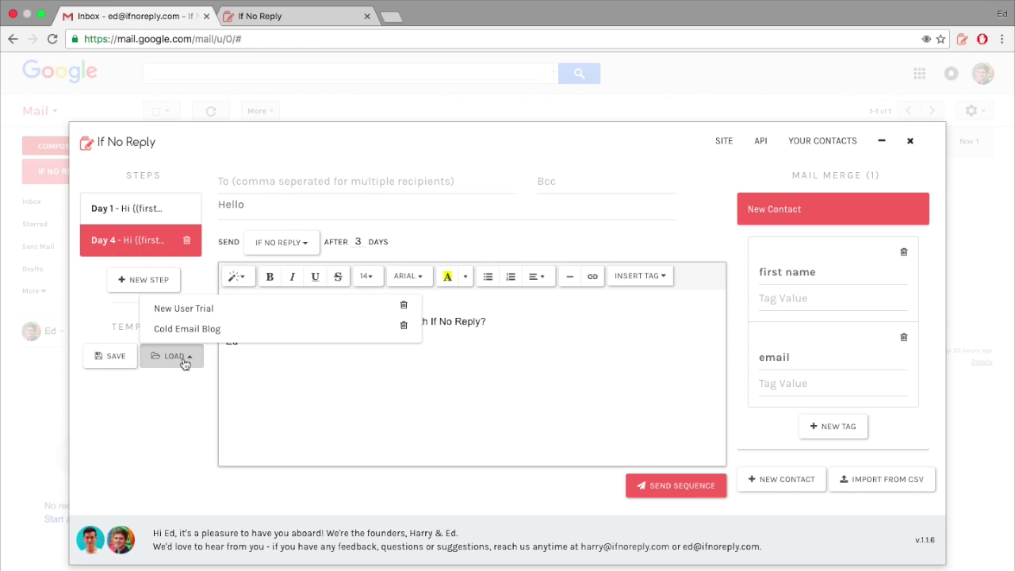
pyautogui.click(182, 309)
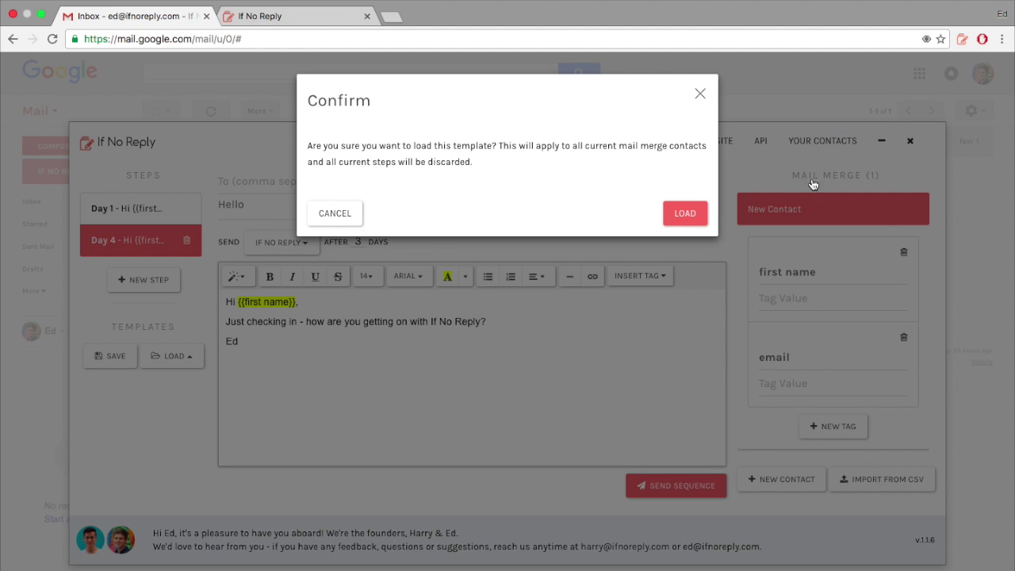
pyautogui.click(685, 214)
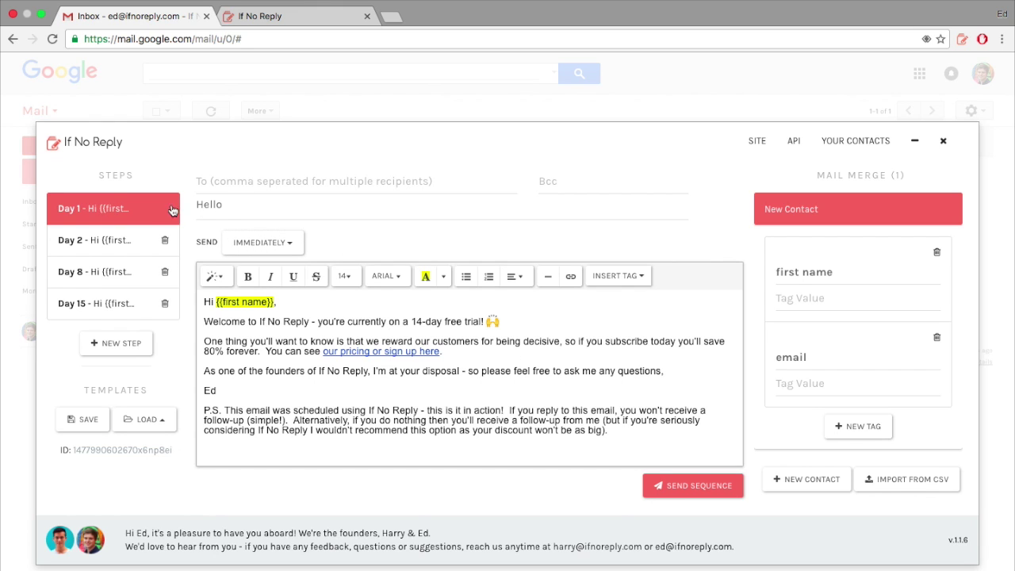
# Review the Day 2, Day 8 and Day 15 emails of the loaded template, including their timing and text
pyautogui.click(92, 247)
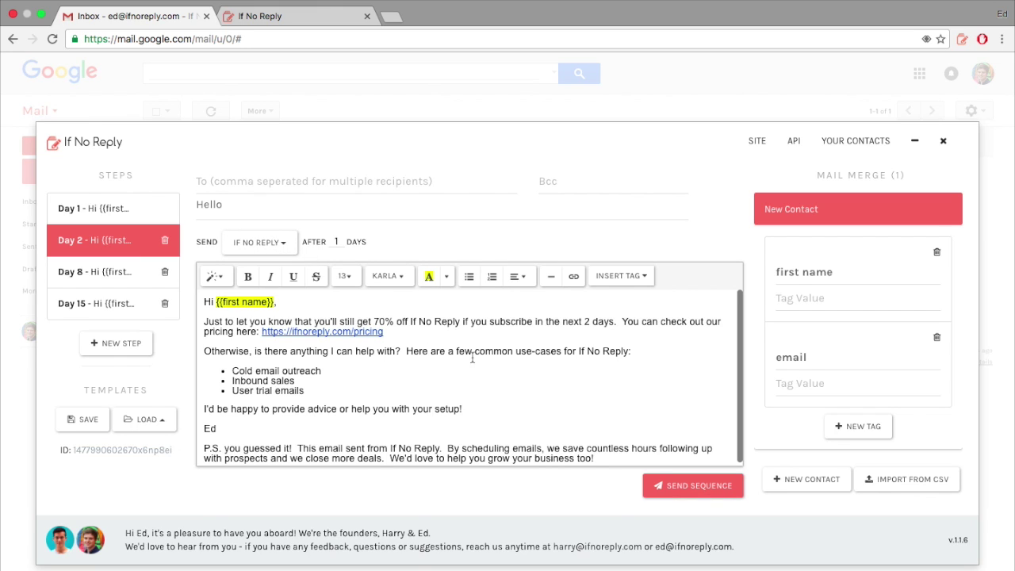
pyautogui.click(95, 272)
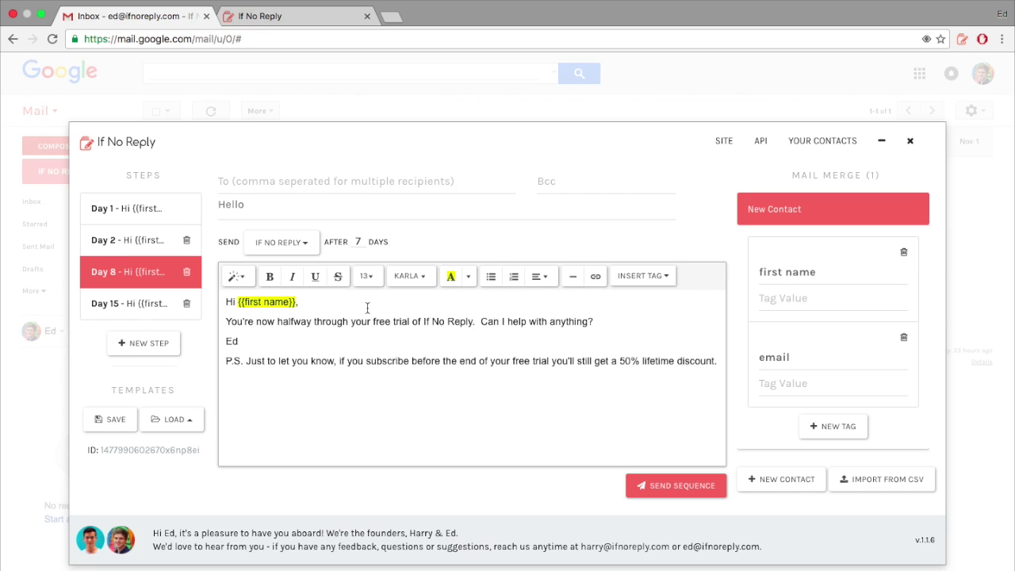
pyautogui.click(146, 312)
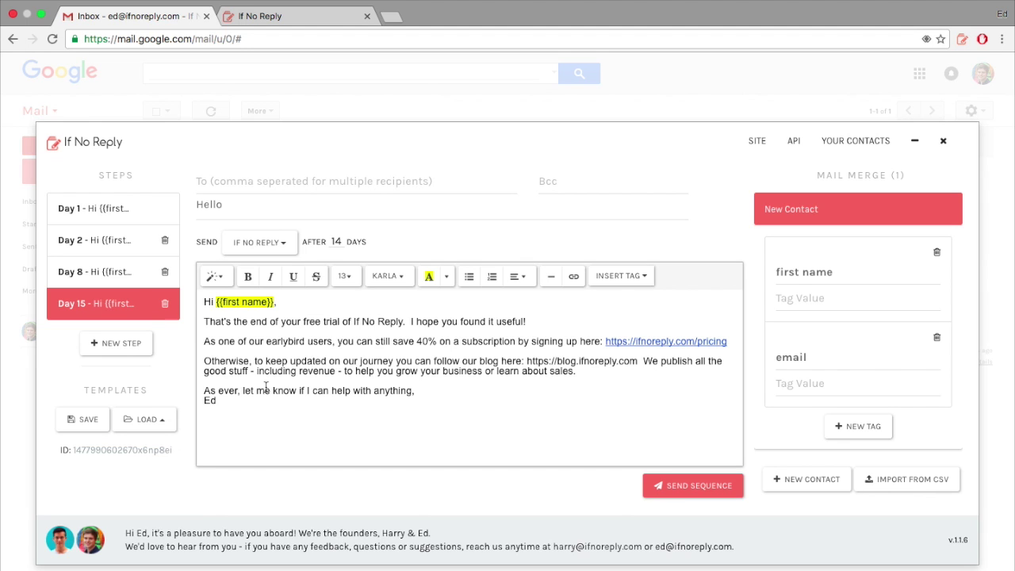
pyautogui.moveTo(249, 408); pyautogui.dragTo(214, 318)
pyautogui.click(215, 409)
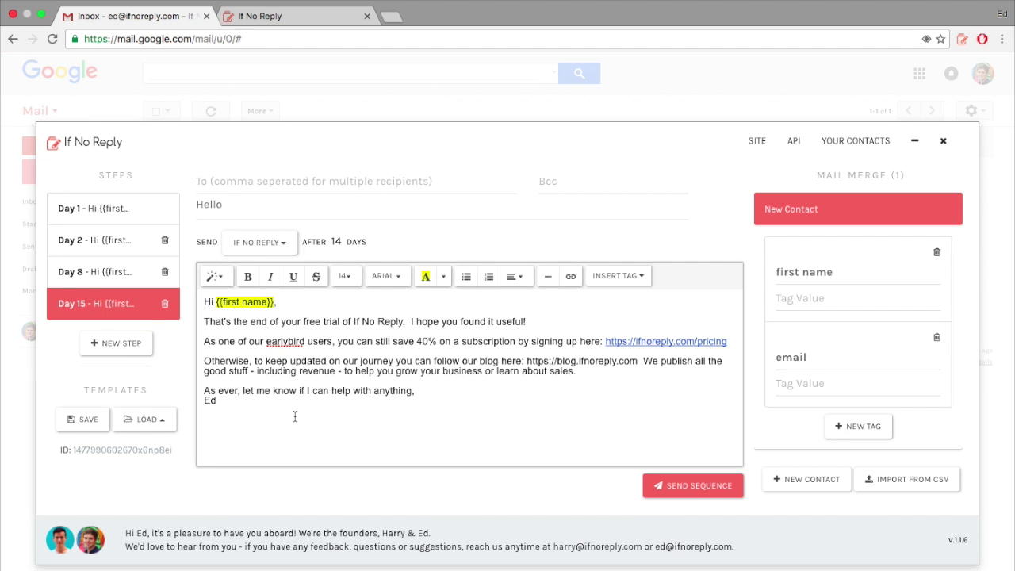
# Save the sequence as the New User Trial template, overwriting the existing one
pyautogui.click(72, 422)
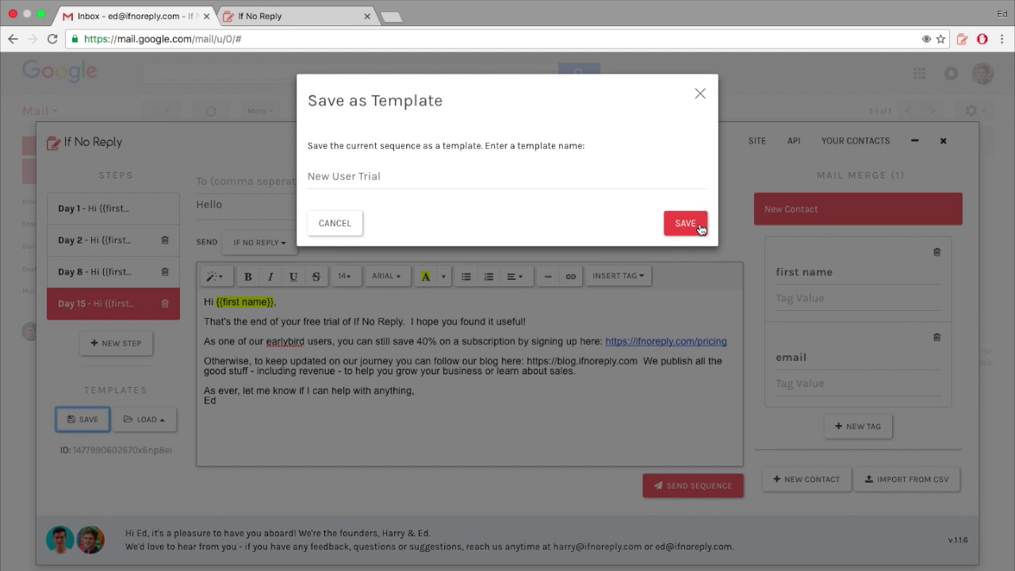
pyautogui.click(688, 221)
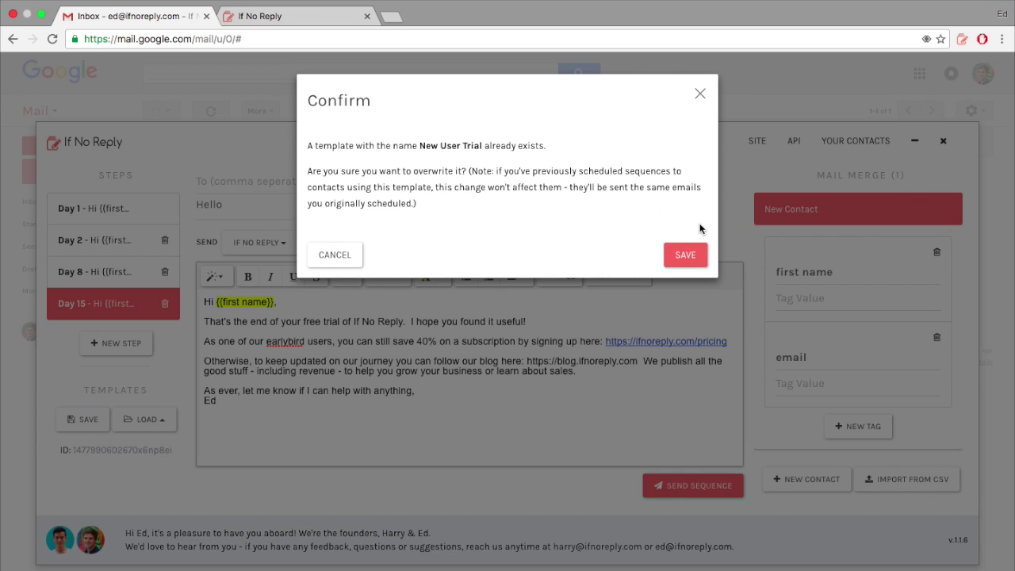
pyautogui.click(691, 252)
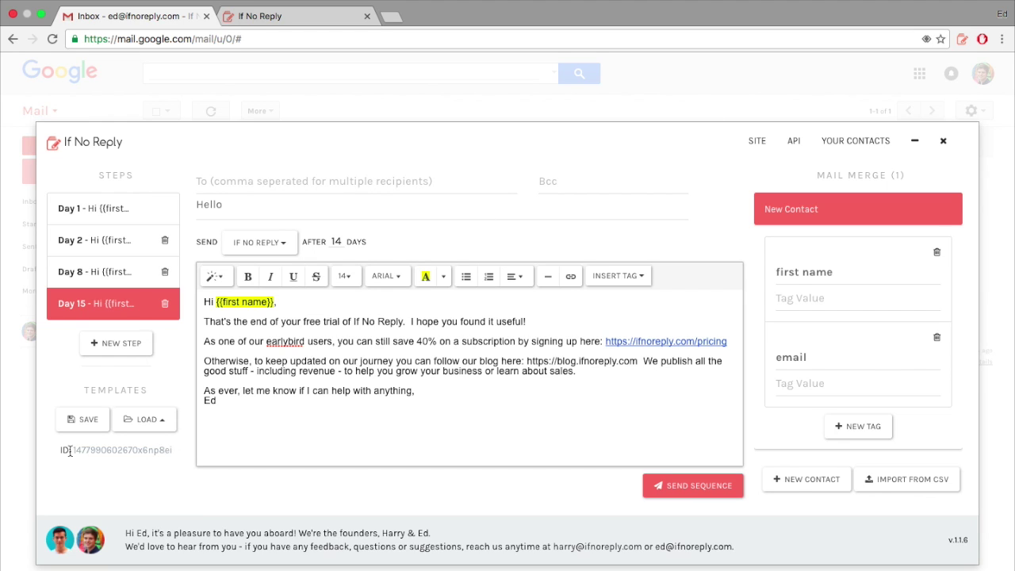
# Highlight the template ID of the saved sequence and open the API documentation page
pyautogui.doubleClick(100, 450)
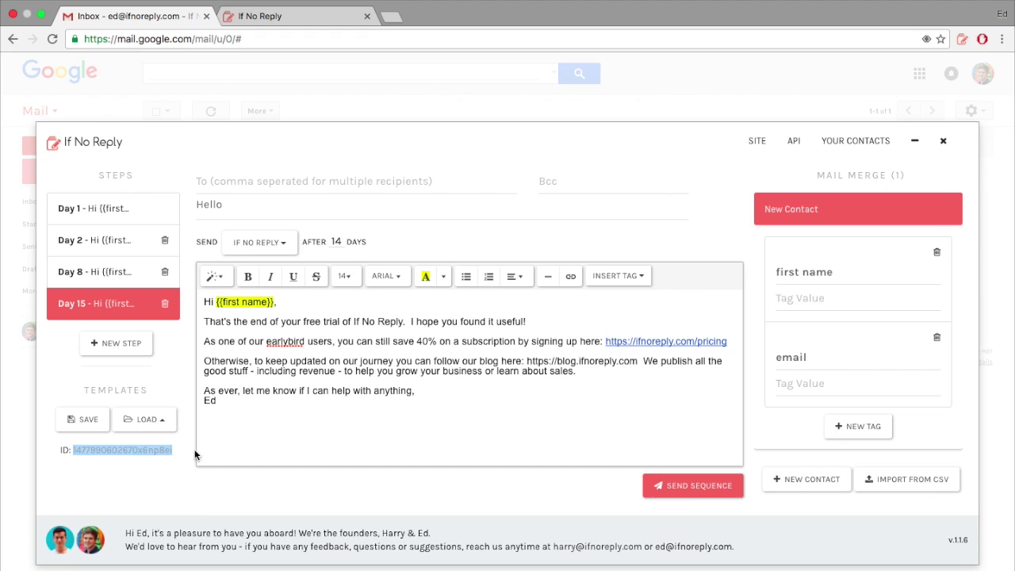
pyautogui.click(287, 444)
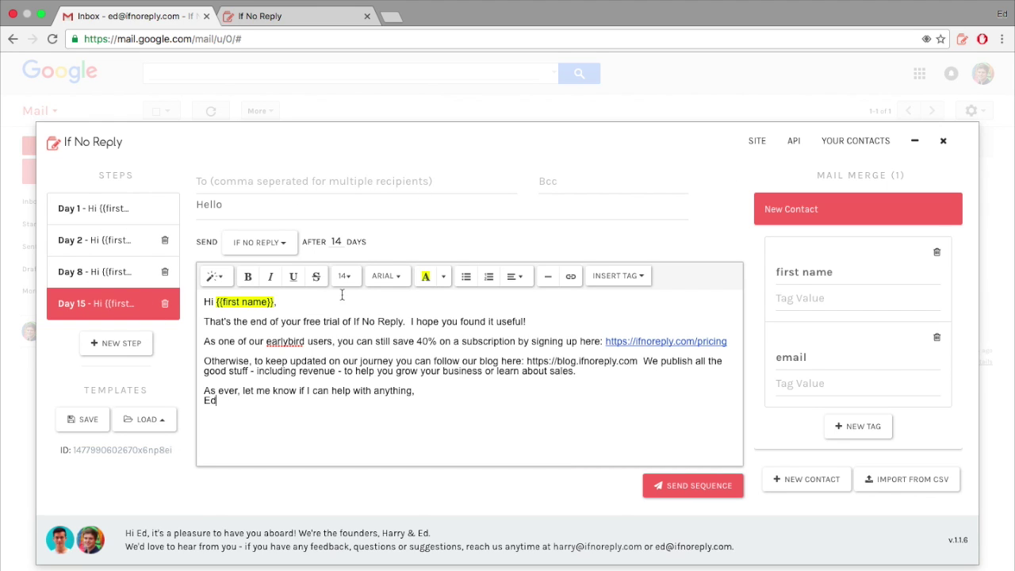
pyautogui.click(795, 147)
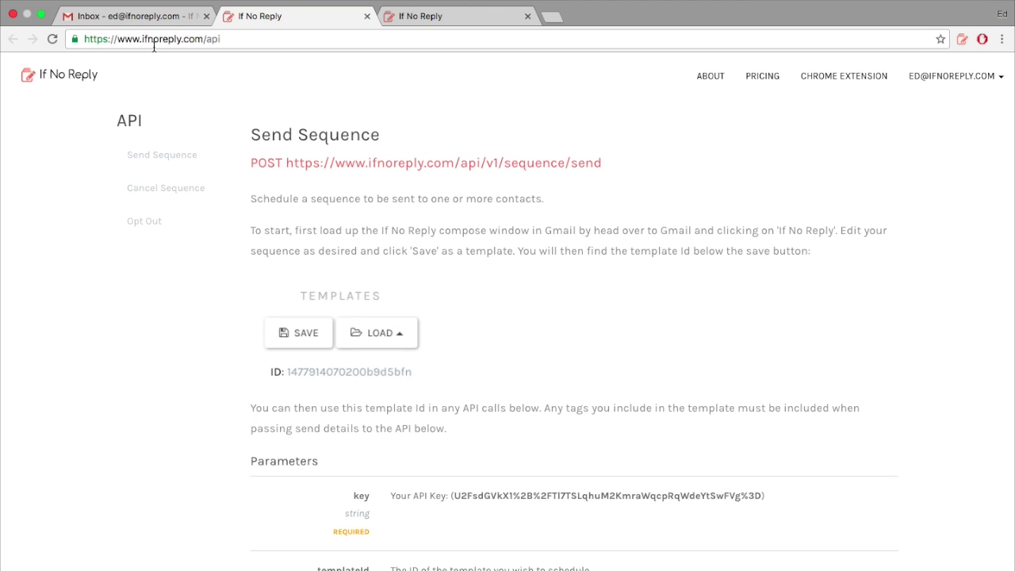
# Highlight the API page's address and the saved template's ID in the Gmail sequence window, returning to the Send Sequence documentation
pyautogui.moveTo(142, 39); pyautogui.dragTo(237, 45)
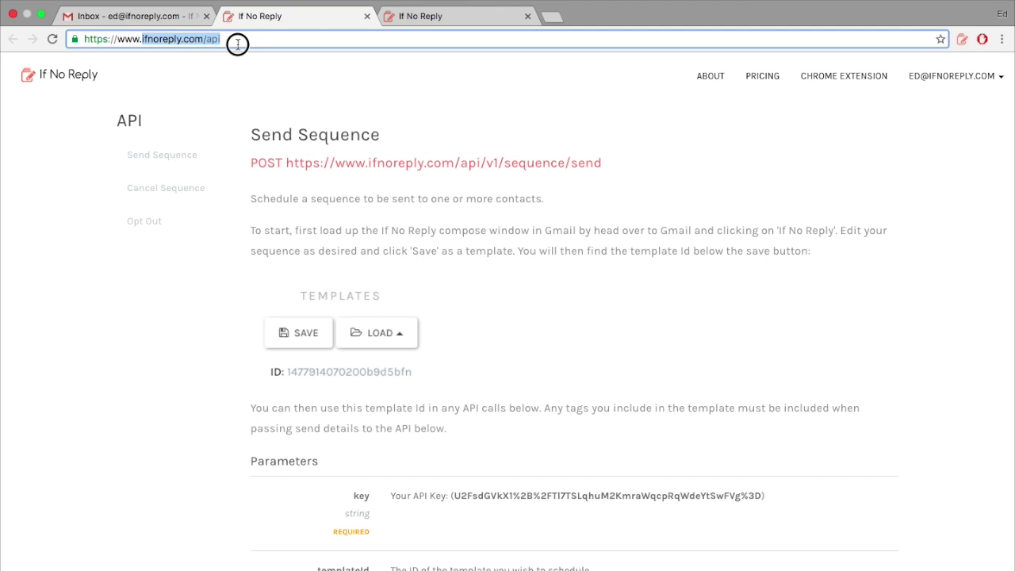
pyautogui.press('super+1')
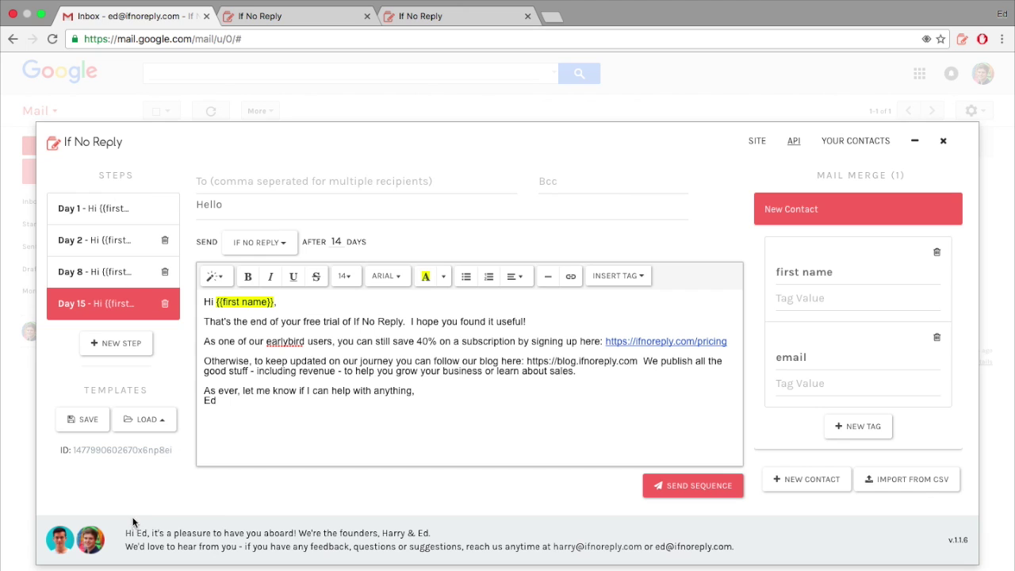
pyautogui.doubleClick(96, 450)
pyautogui.press('super+2')
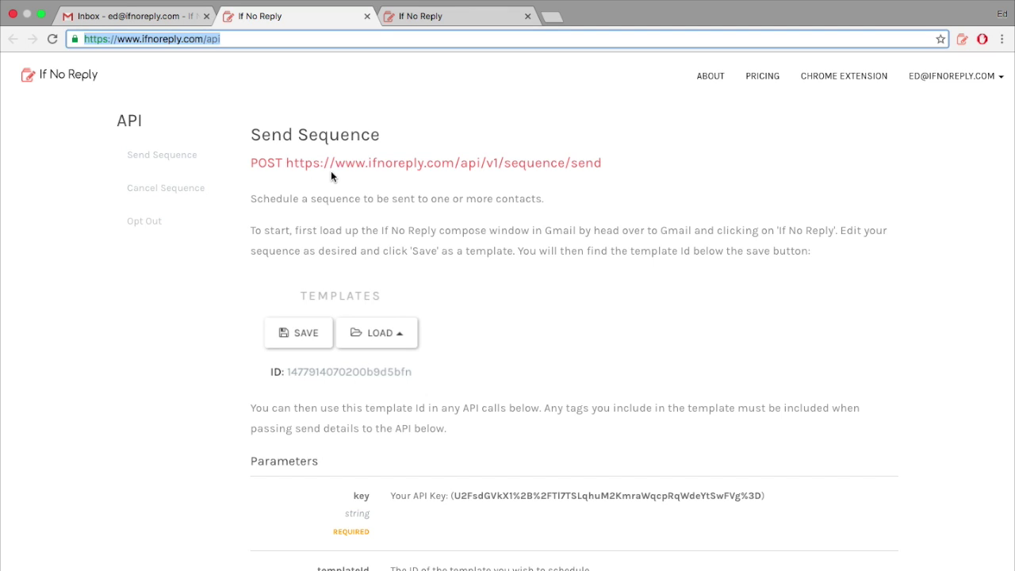
pyautogui.click(328, 210)
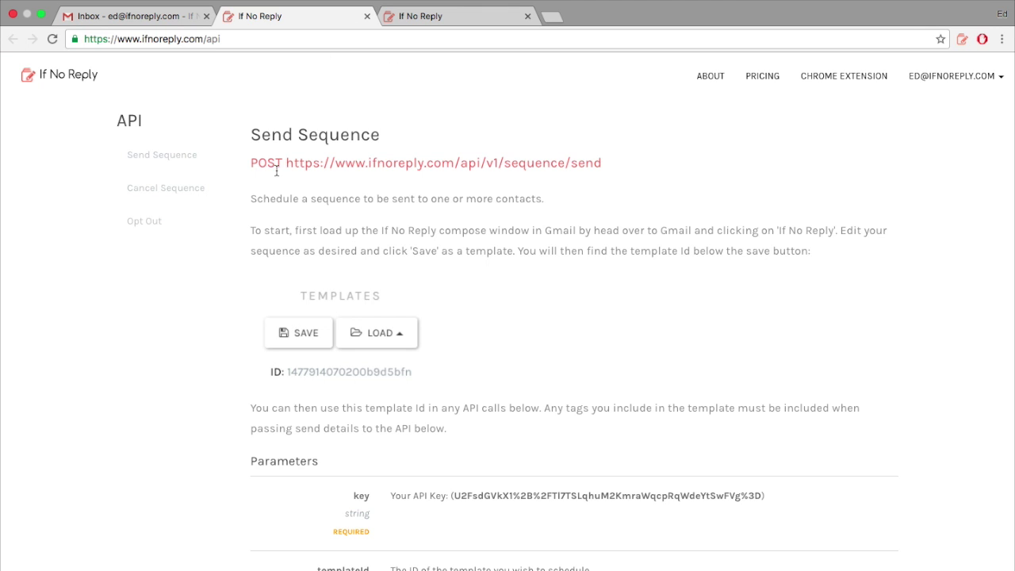
# Review the Cancel Sequence and Opt Out sections of the API documentation, including their endpoints and parameters
pyautogui.click(176, 190)
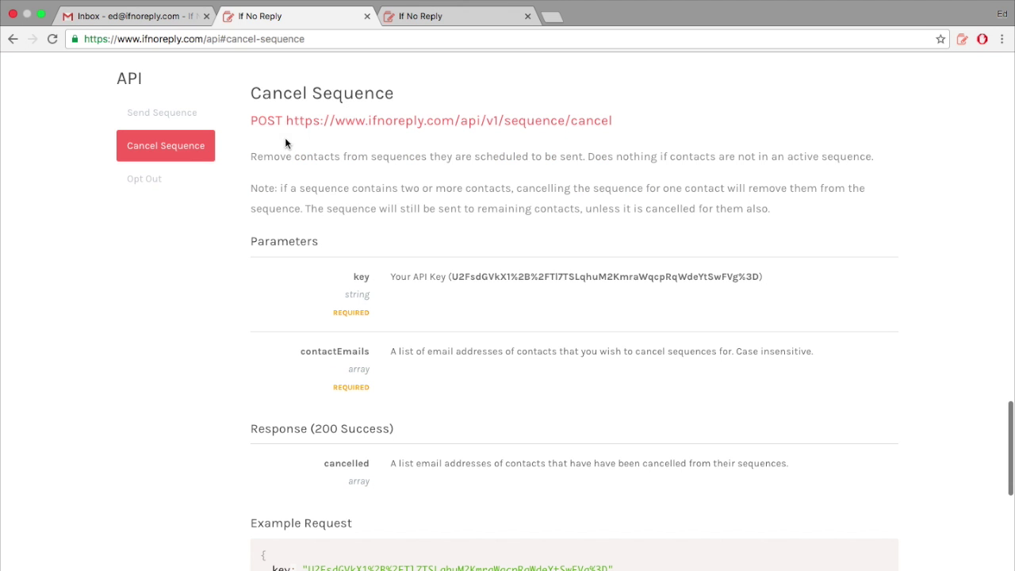
pyautogui.click(168, 176)
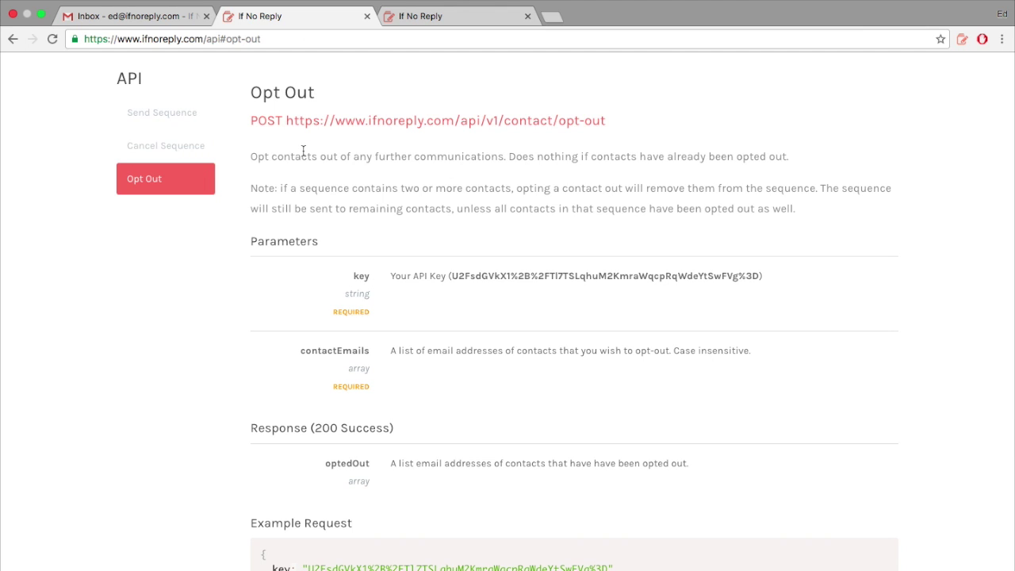
pyautogui.scroll(-3, 303, 151)
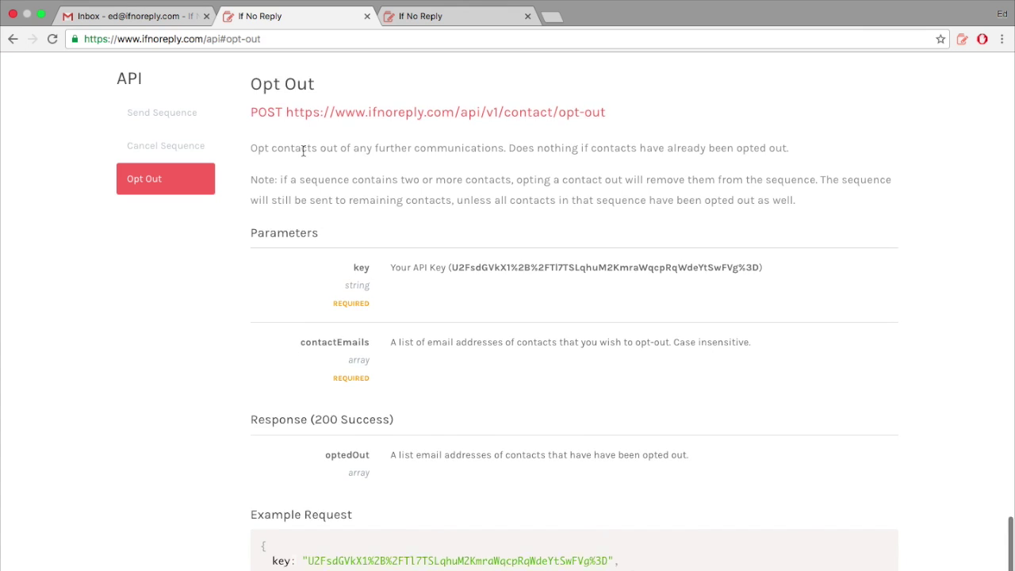
pyautogui.scroll(15, 303, 150)
pyautogui.scroll(1, 303, 156)
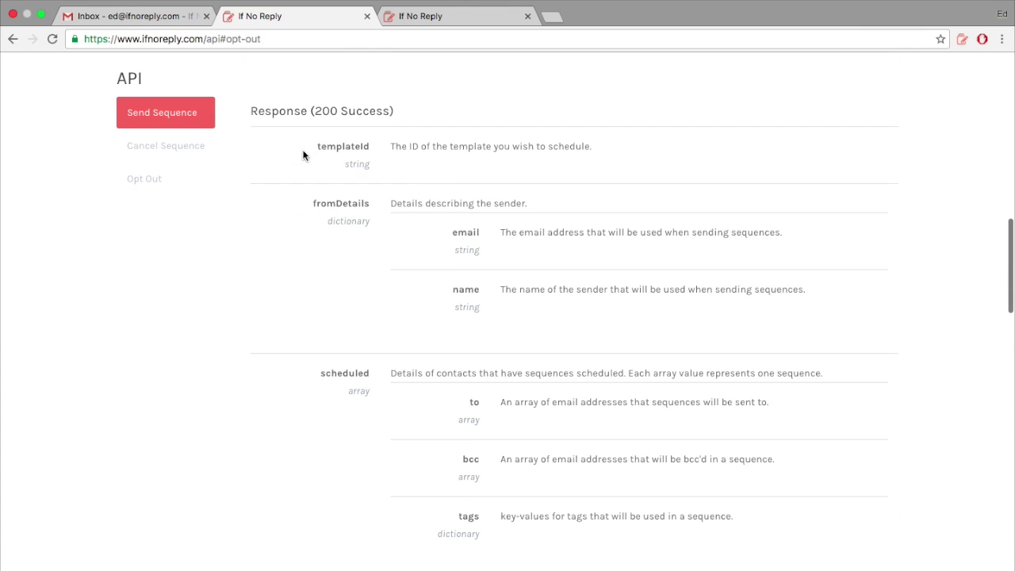
pyautogui.click(150, 188)
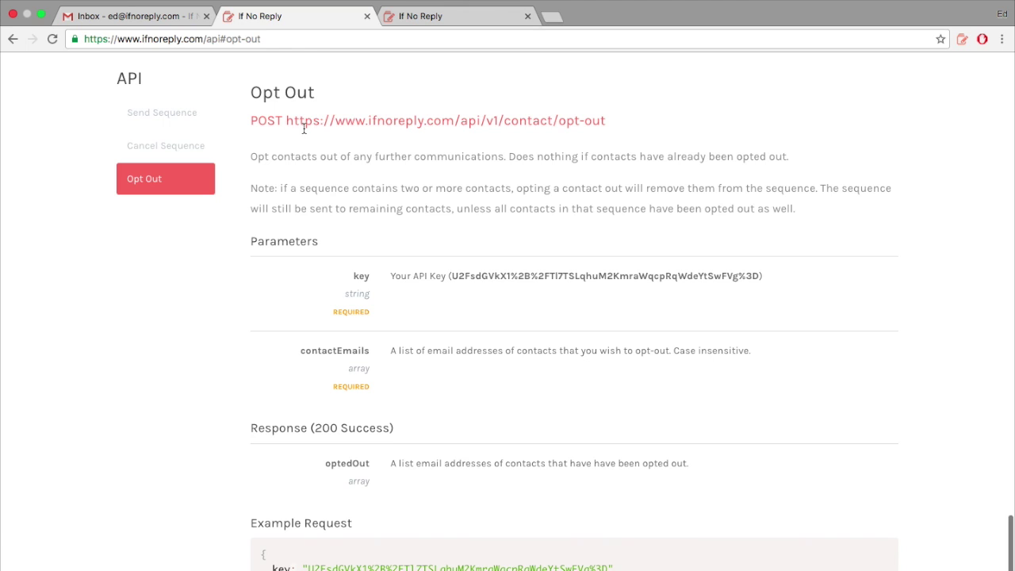
# Select the listed contact on the Your Contacts page to view its cancel and opt-out options, and return to the Gmail sequence window
pyautogui.hotkey('ctrl', 'Tab')
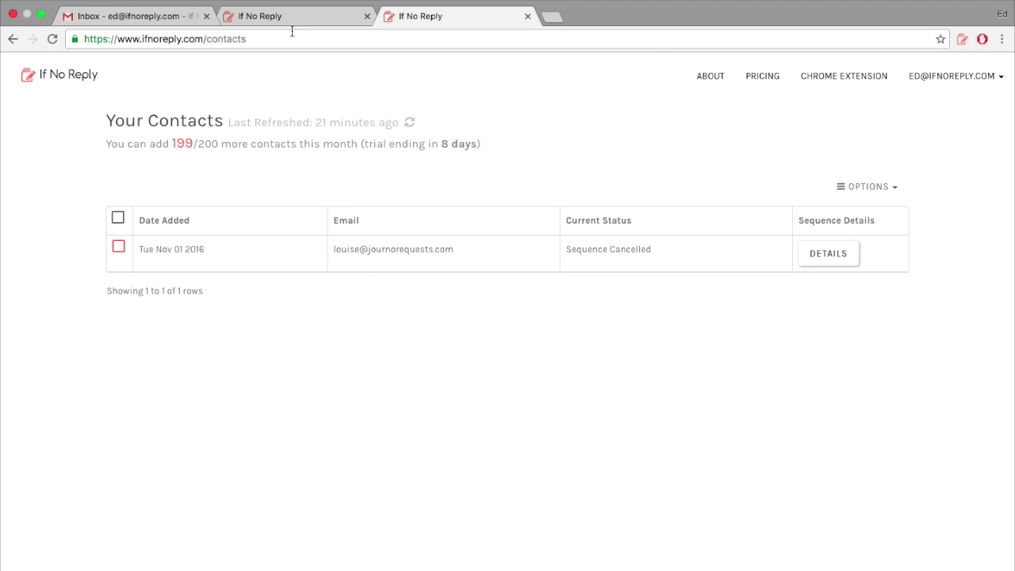
pyautogui.click(961, 77)
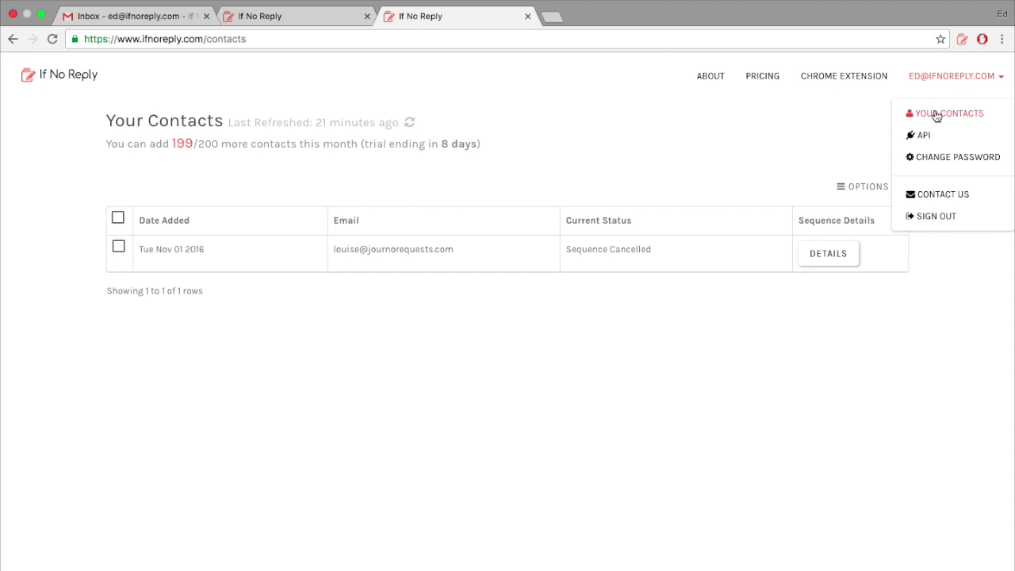
pyautogui.click(937, 113)
pyautogui.click(118, 246)
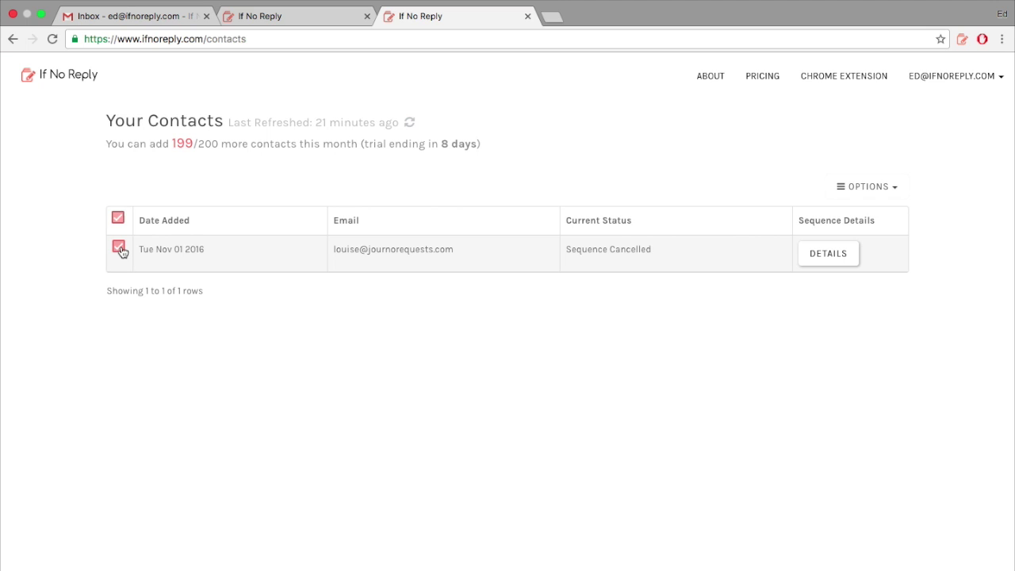
pyautogui.click(900, 194)
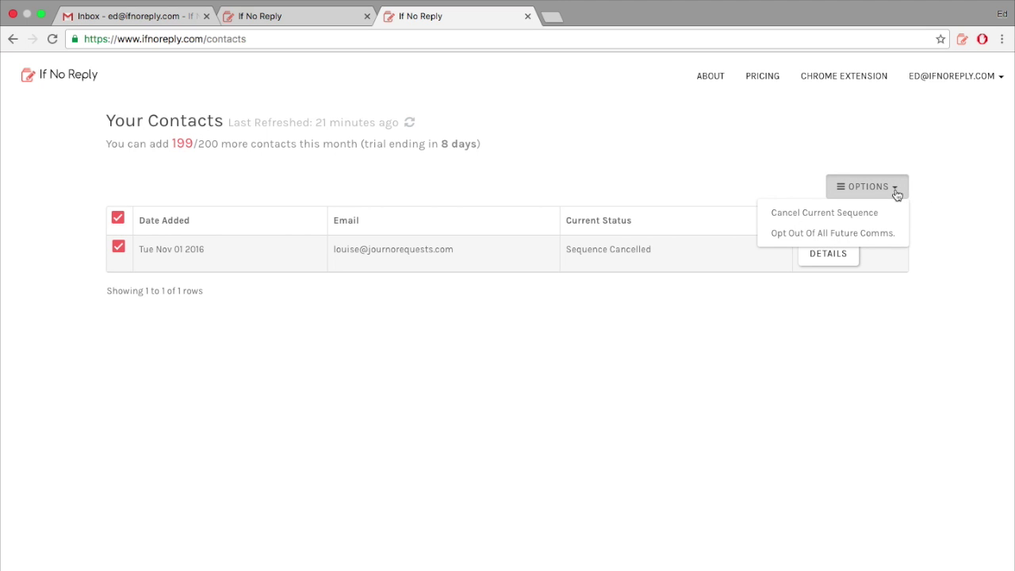
pyautogui.click(546, 190)
pyautogui.hotkey('ctrl', 'shift', 'Tab')
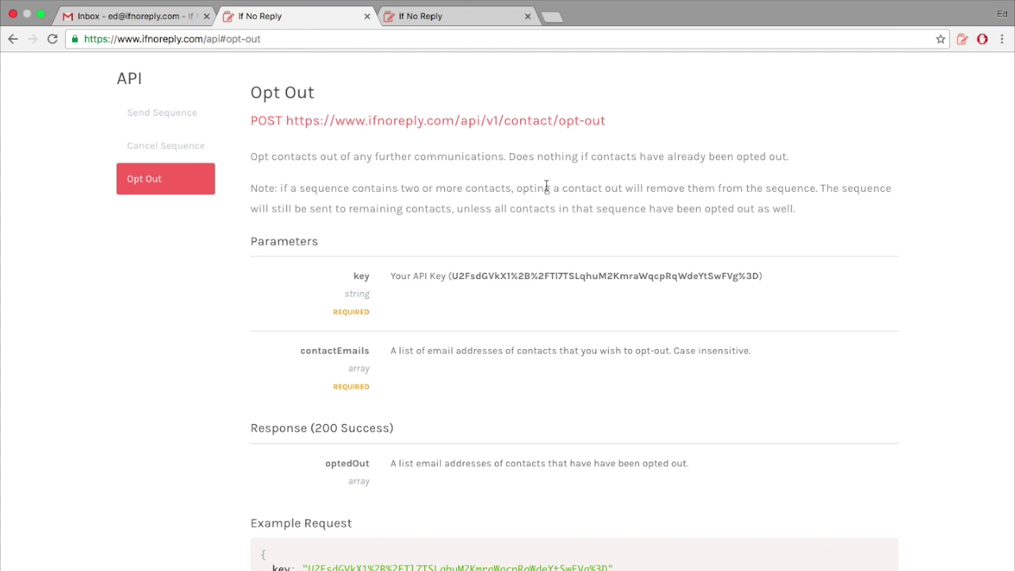
pyautogui.hotkey('ctrl', 'shift', 'Tab')
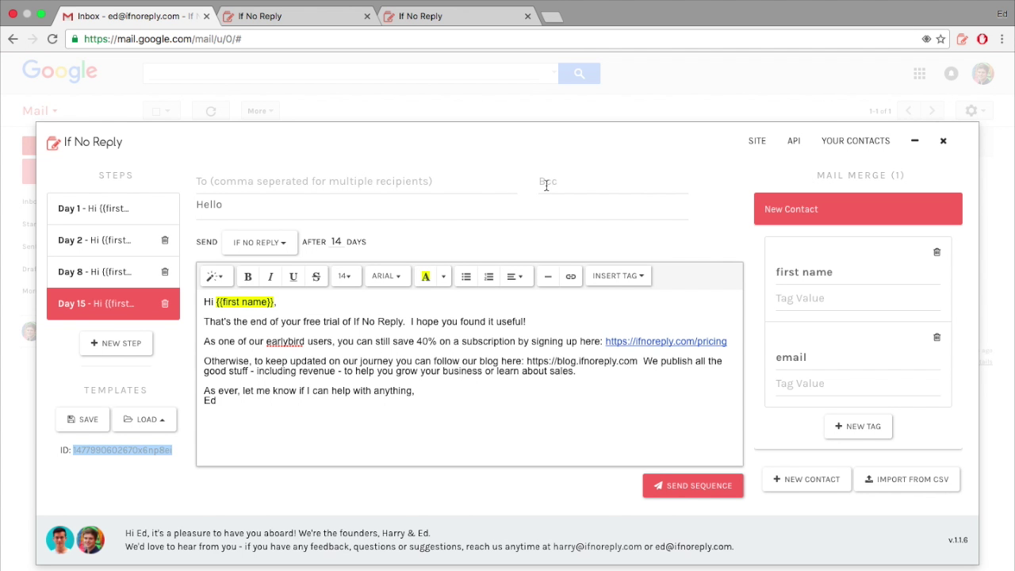